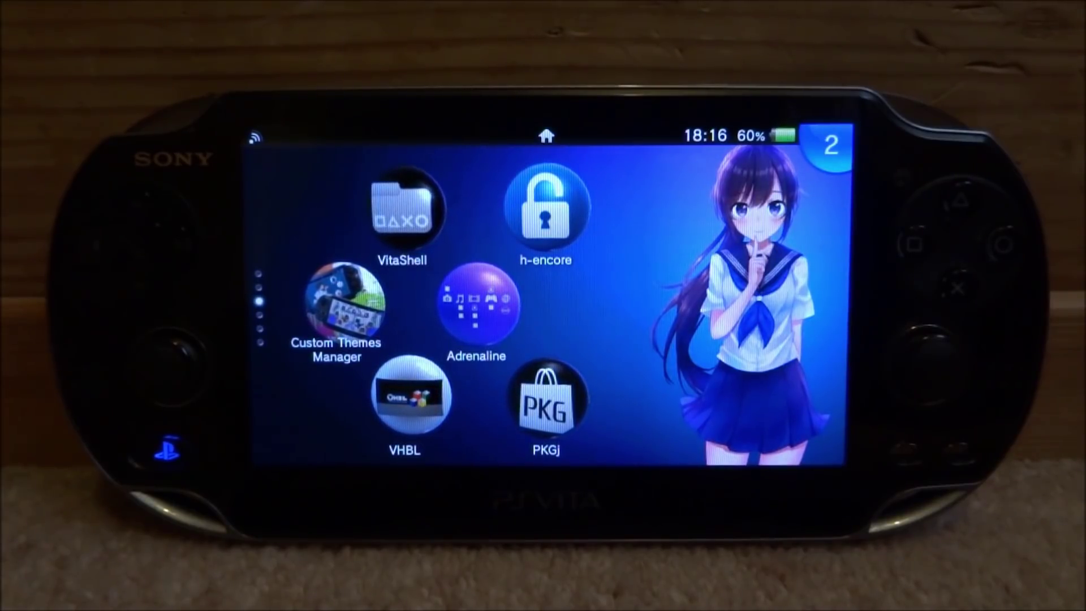
On the Vita home screen, open PKGj, then go back and launch VitaShell in unsafe mode
left_click(550, 403)
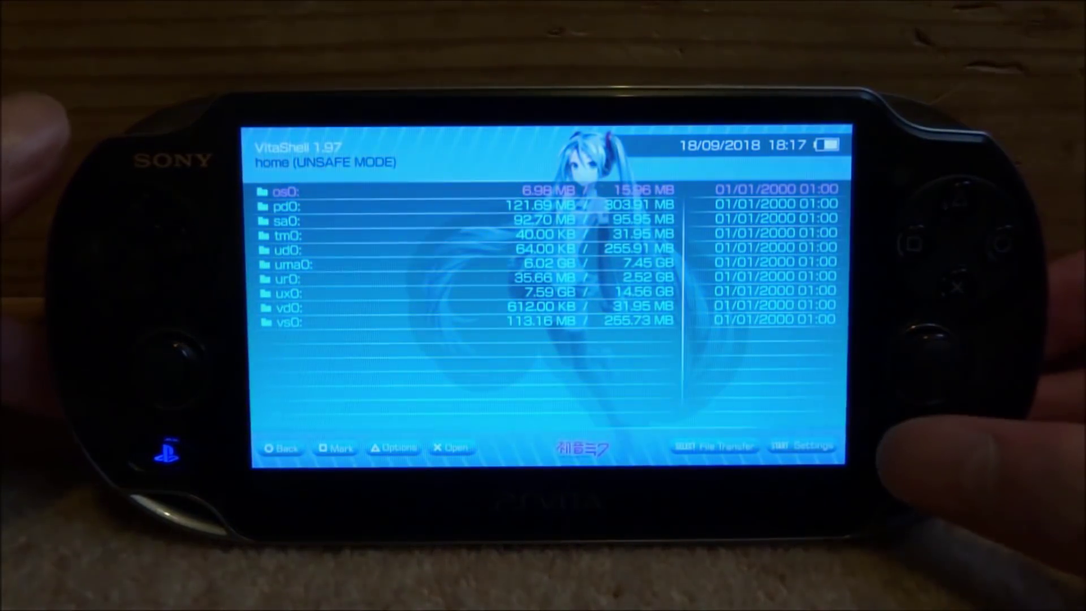
Start VitaShell's USB File Transfer so the memory card mounts as USB Drive (E:)
key("Select")
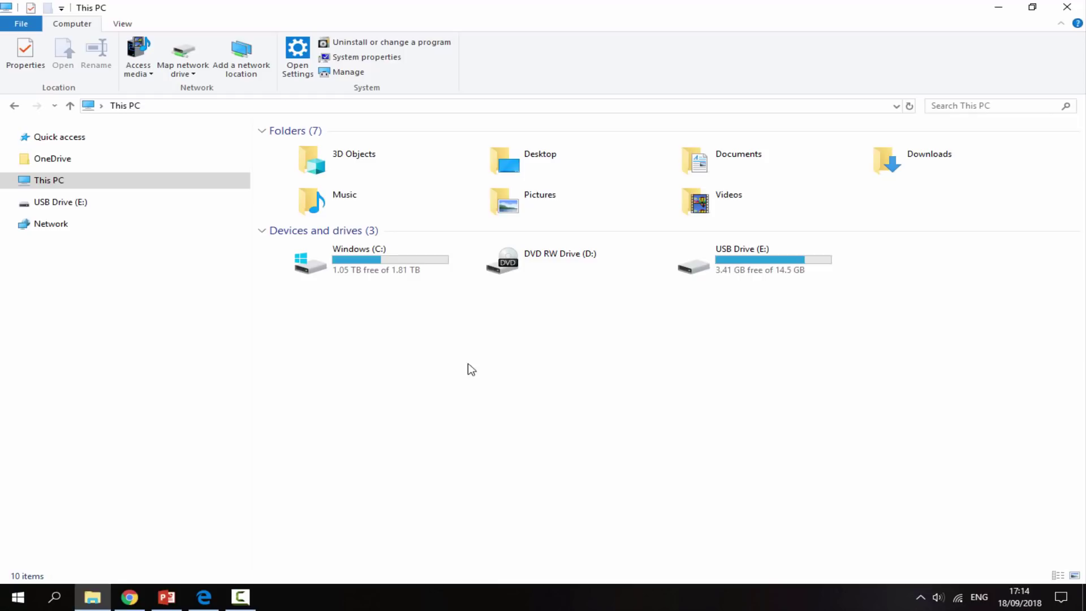
mouse_move(756, 259)
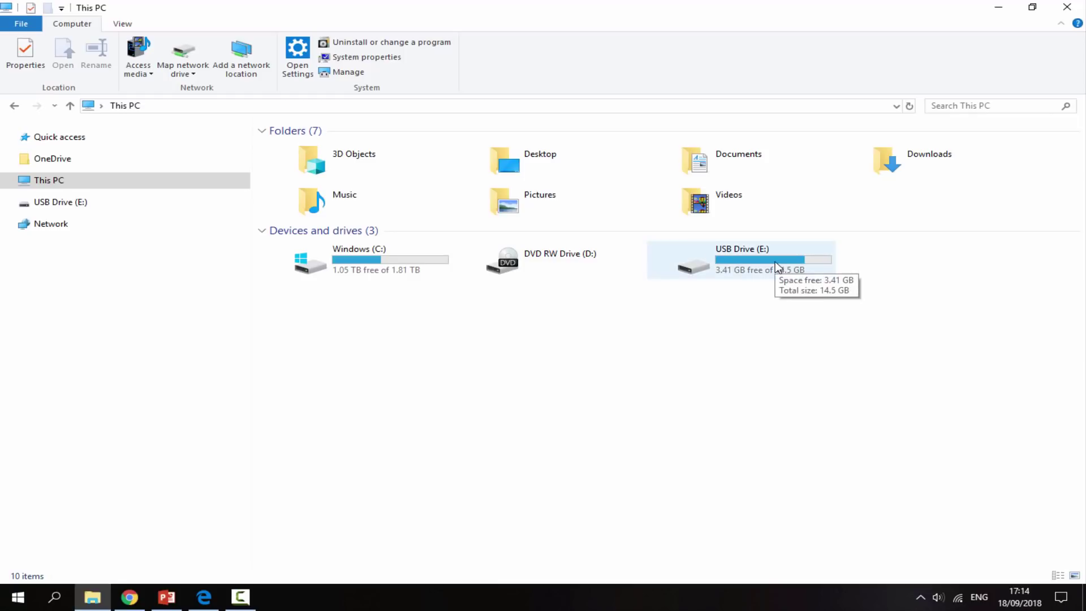
Show hidden items, open E:\pkgi, widen the Name column, and select the JP0005 .resume file
double_click(776, 263)
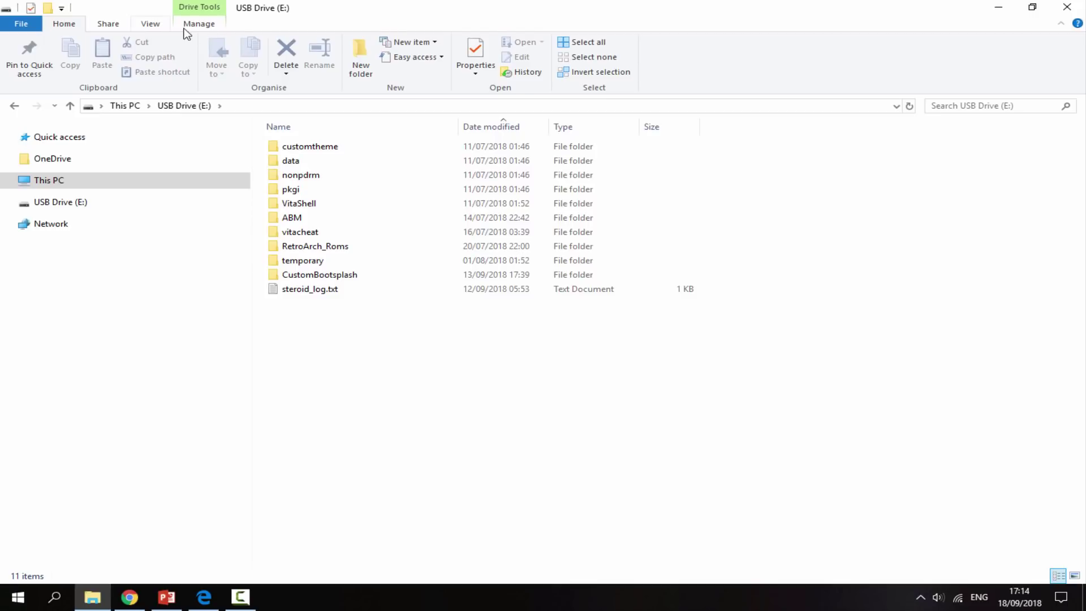
left_click(150, 23)
left_click(594, 72)
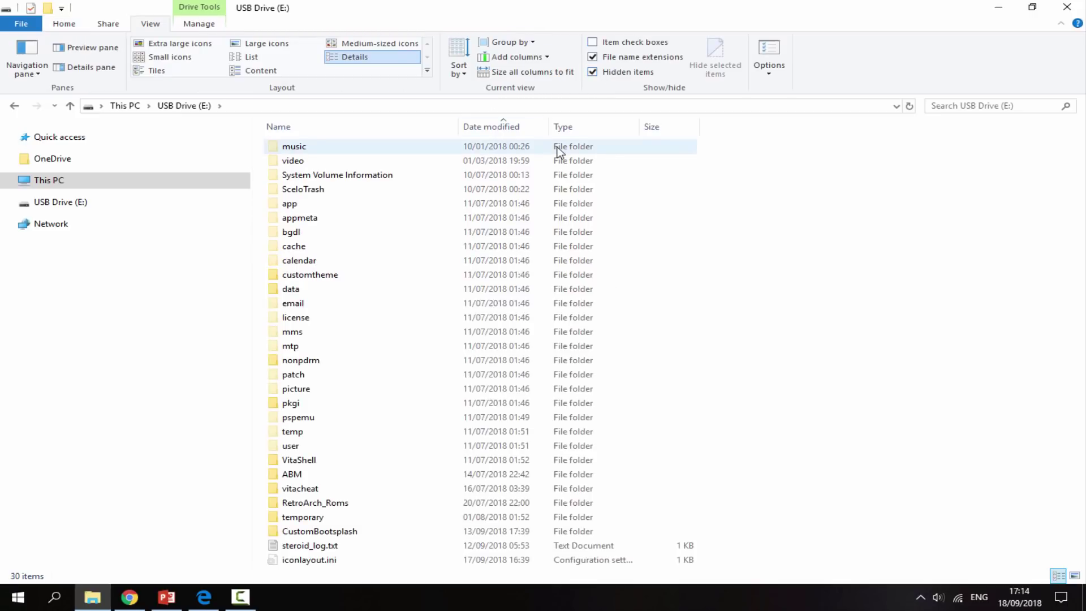
double_click(306, 404)
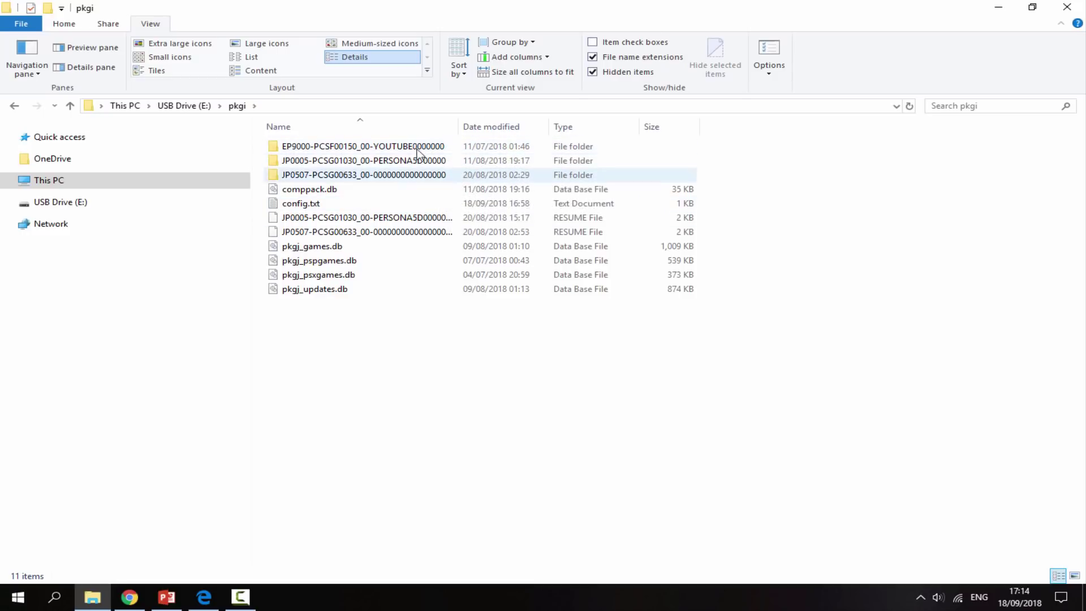
left_click_drag(459, 133, 534, 137)
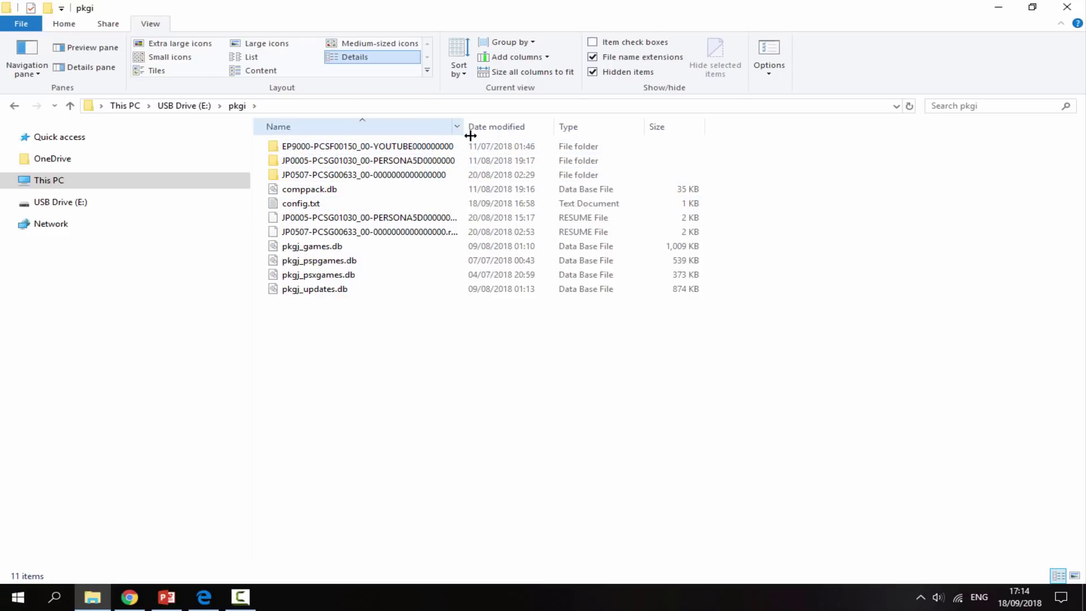
left_click(433, 219)
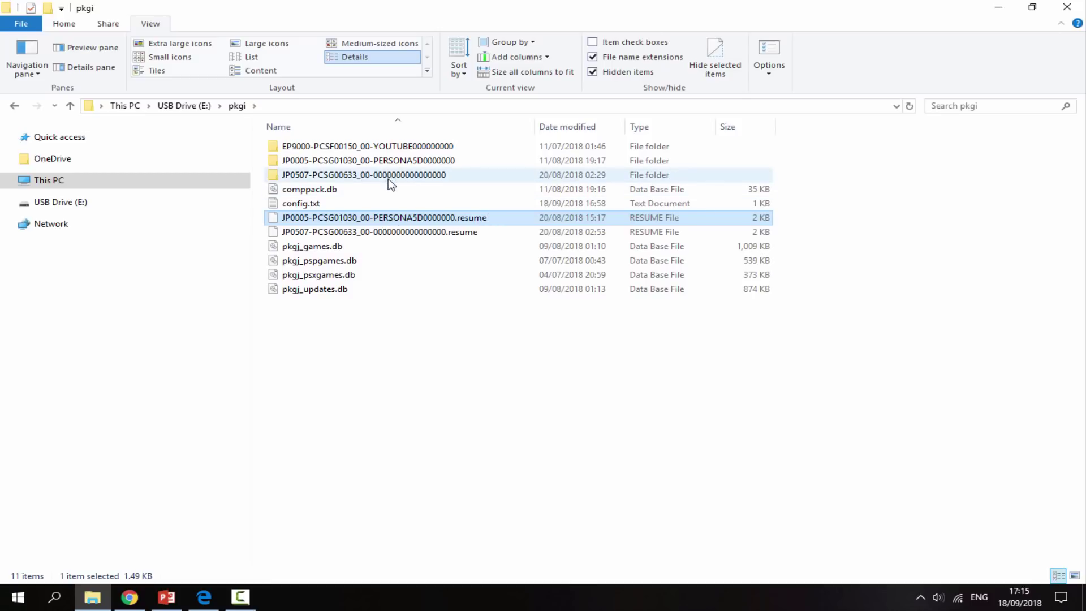
Delete the JP0005 PERSONA5 download folder together with its .resume file
left_click(402, 161, "ctrl")
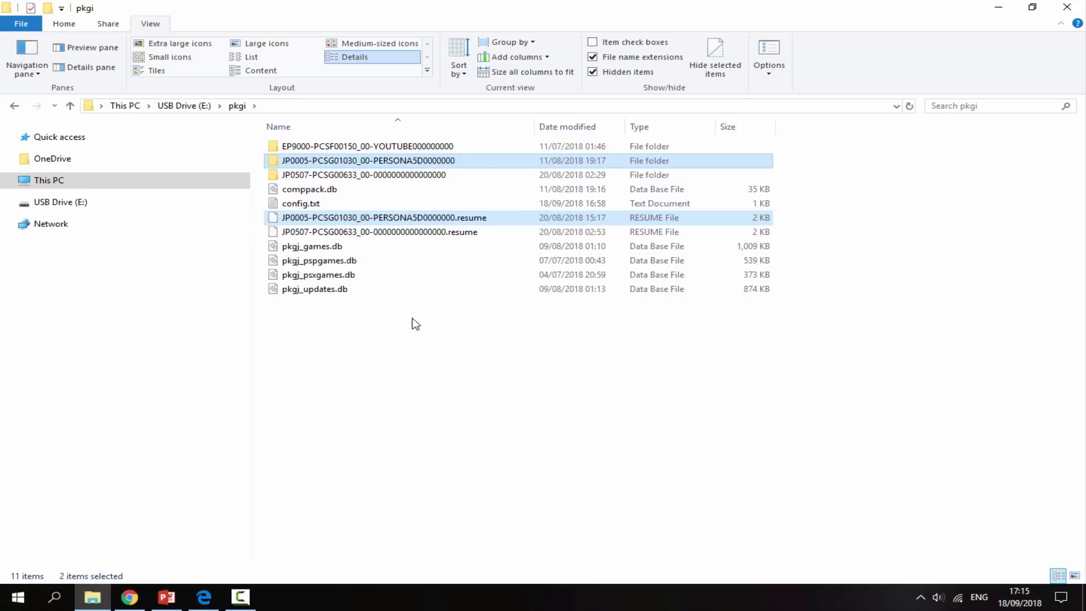
right_click(442, 219)
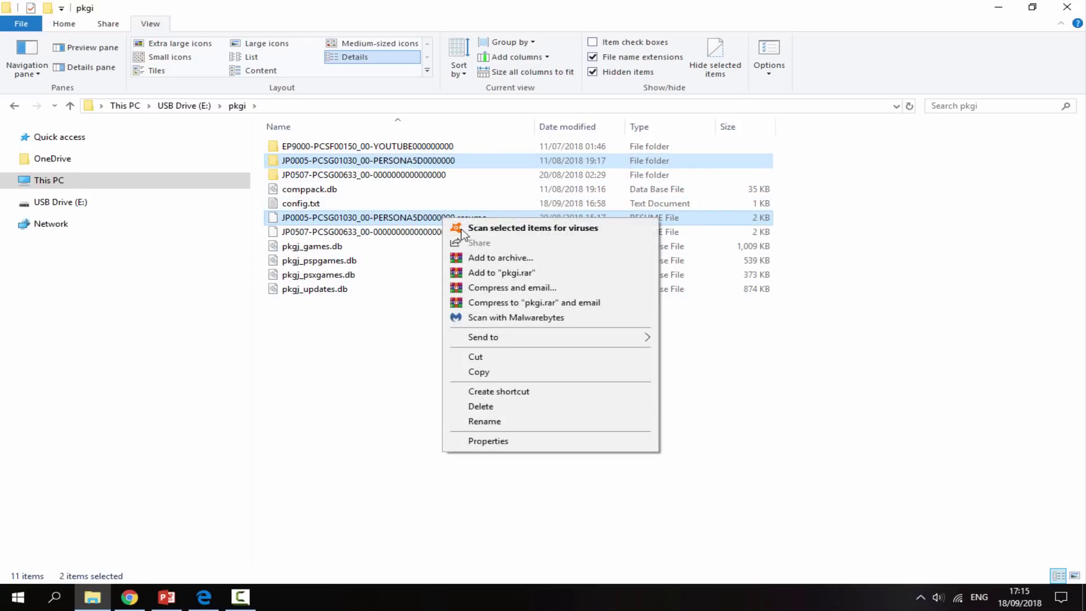
left_click(486, 406)
left_click(601, 312)
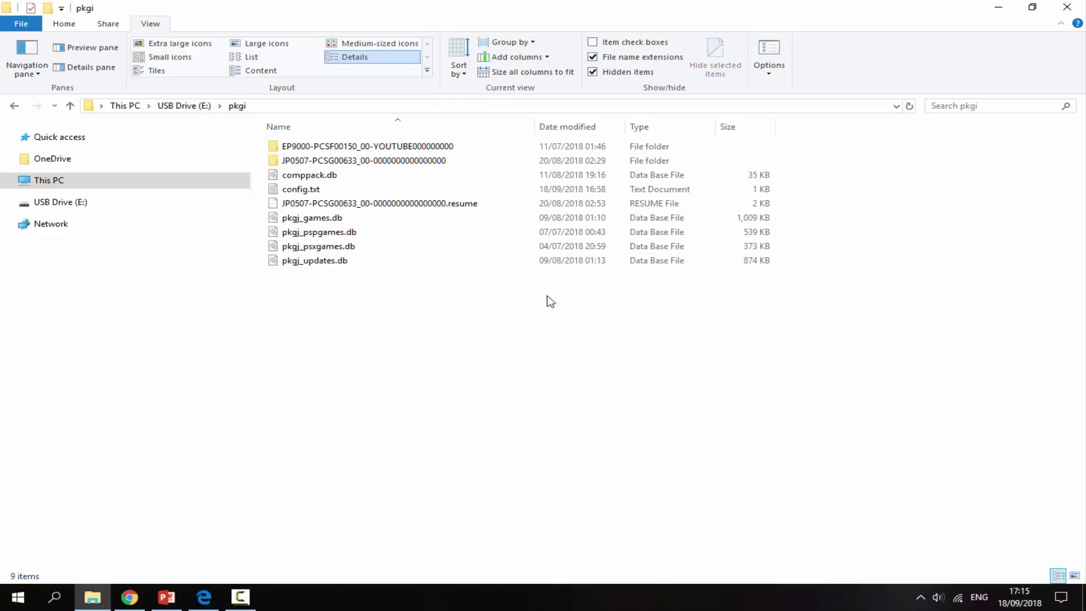
Permanently delete the EP9000 YOUTUBE folder from pkgi
left_click(463, 150)
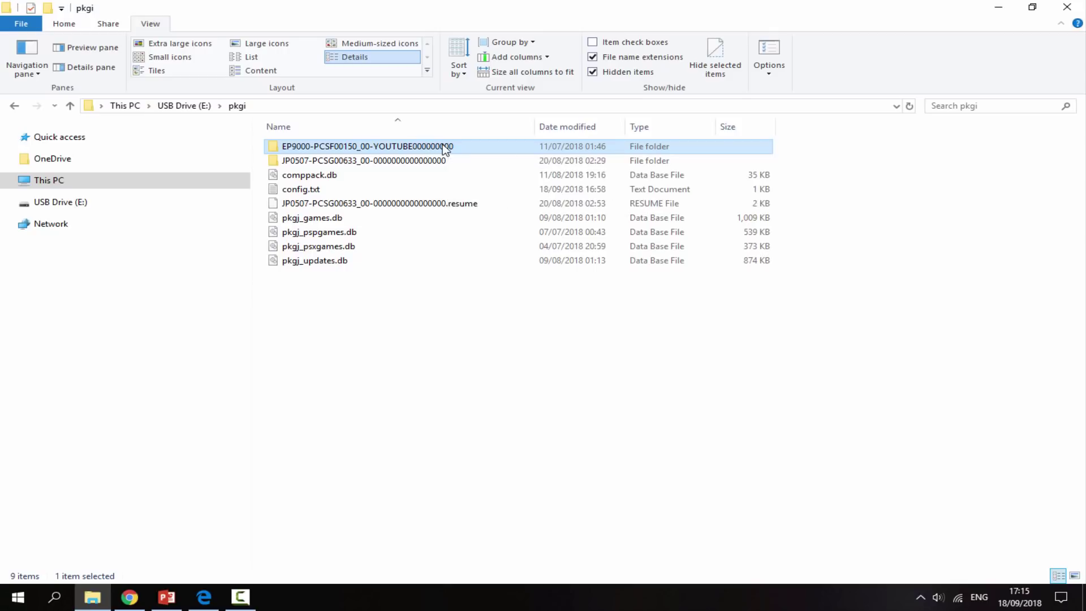
right_click(443, 146)
left_click(481, 442)
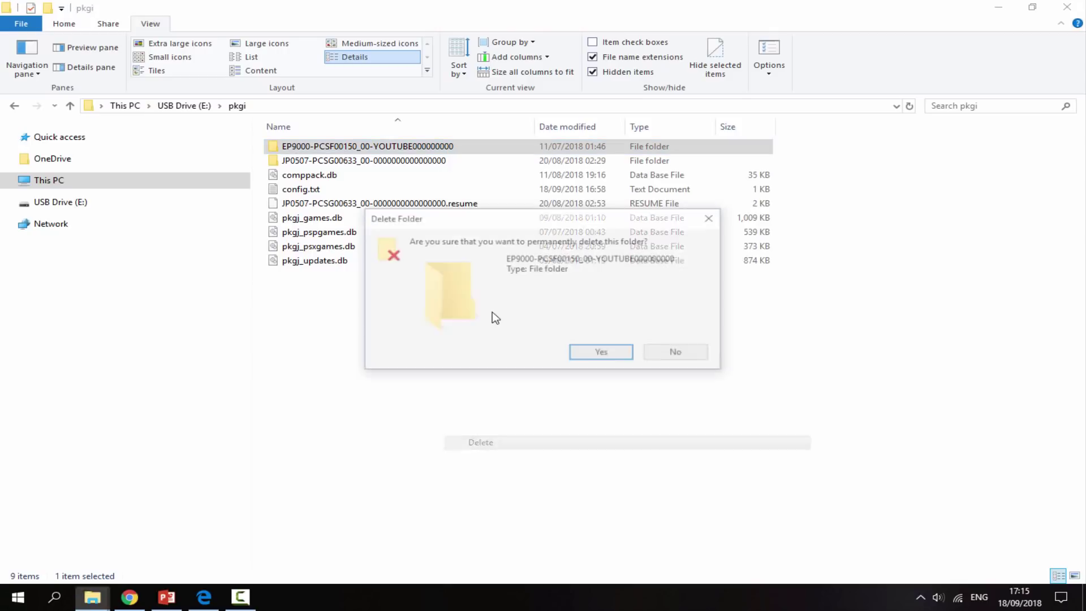
left_click(603, 354)
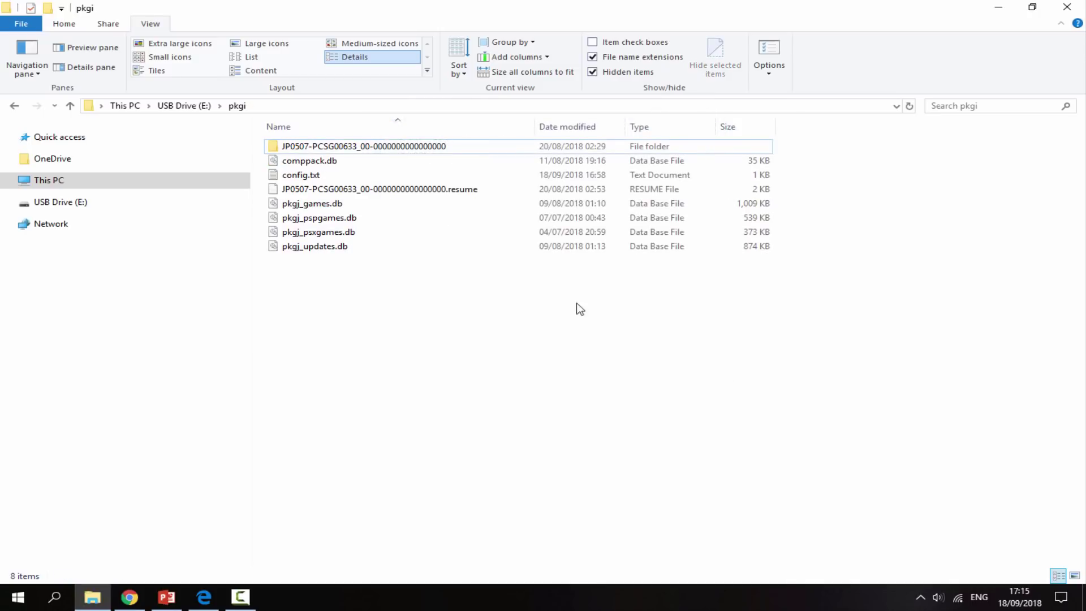
Copy the game ID PCSG00633 from the JP0507 folder's name, cancelling the rename
left_click(332, 189)
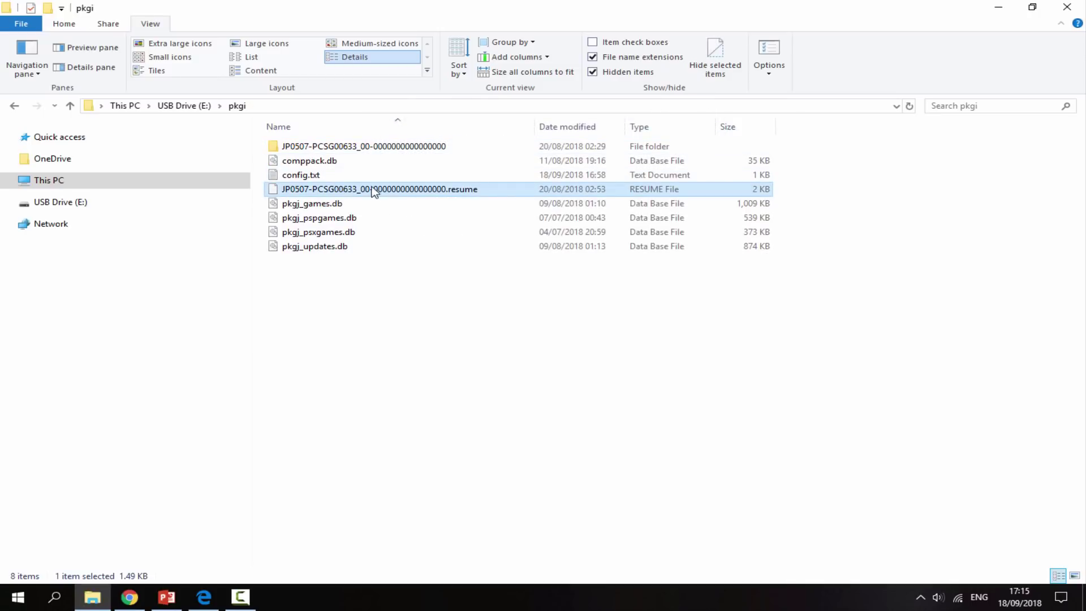
left_click(361, 149)
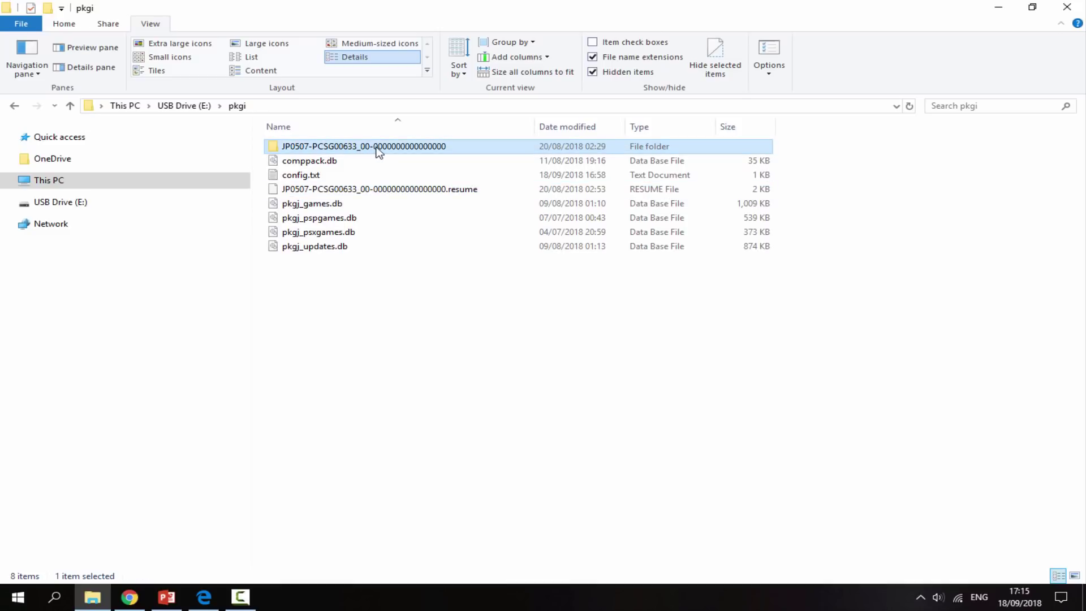
right_click(378, 150)
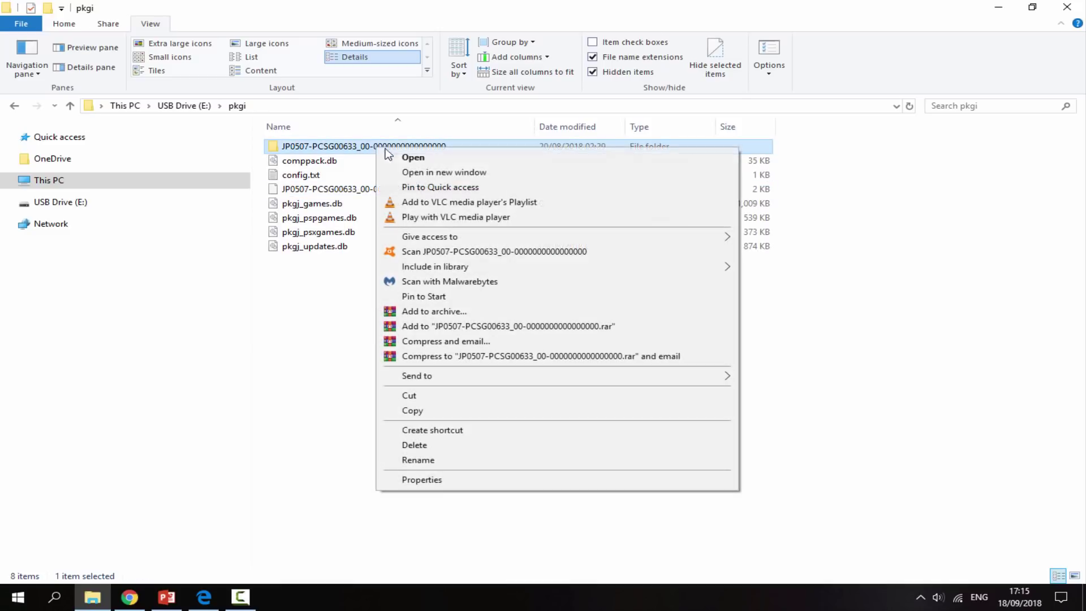
left_click(419, 460)
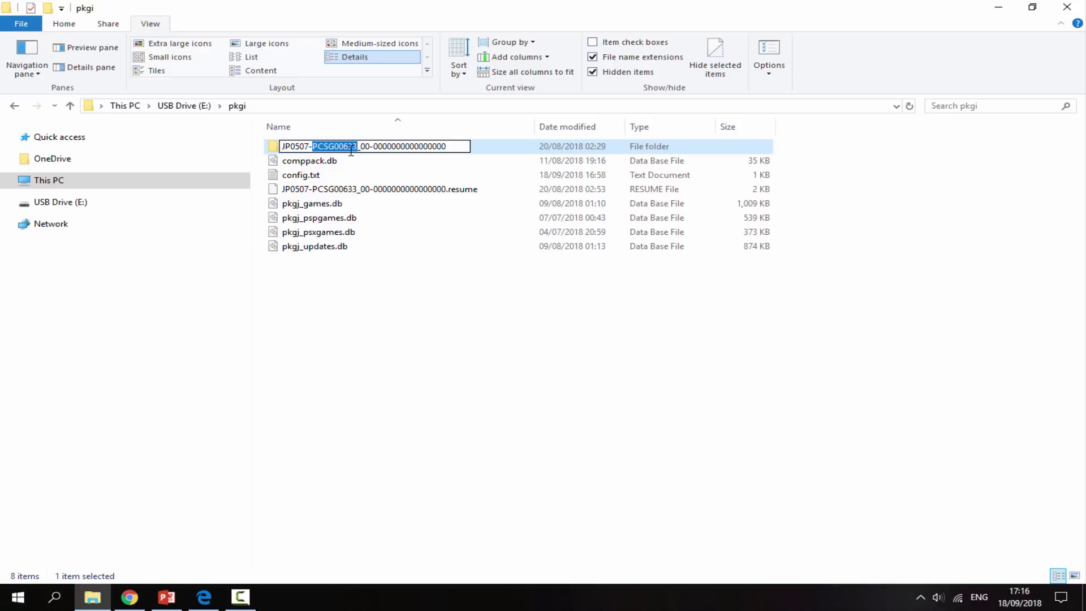
right_click(348, 151)
left_click(382, 190)
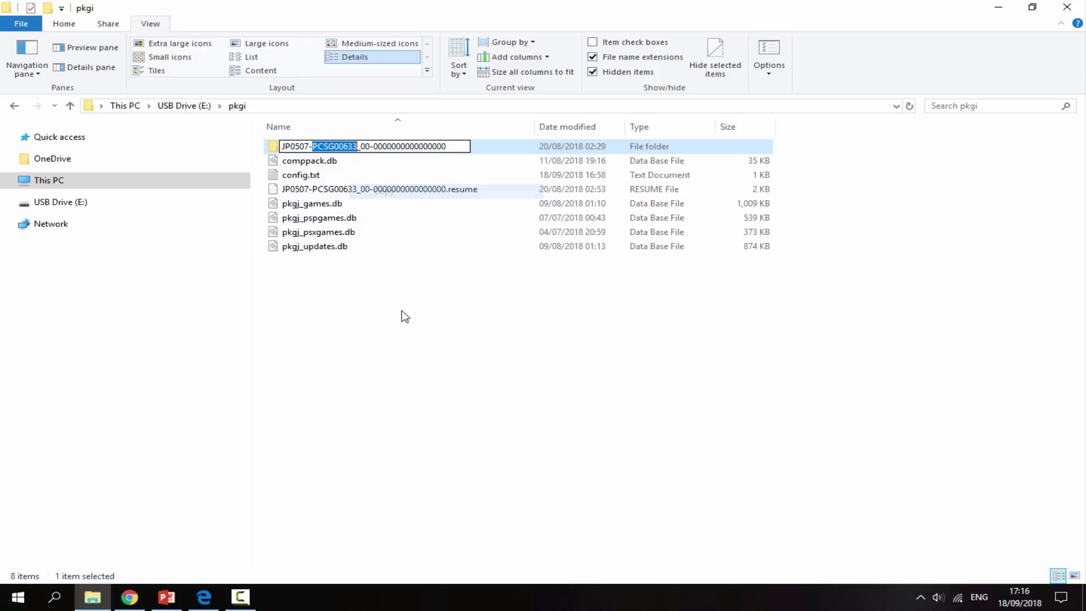
left_click(411, 313)
Google PCSG00633 in Edge and confirm the results identify the game as UPPERS!
left_click(204, 597)
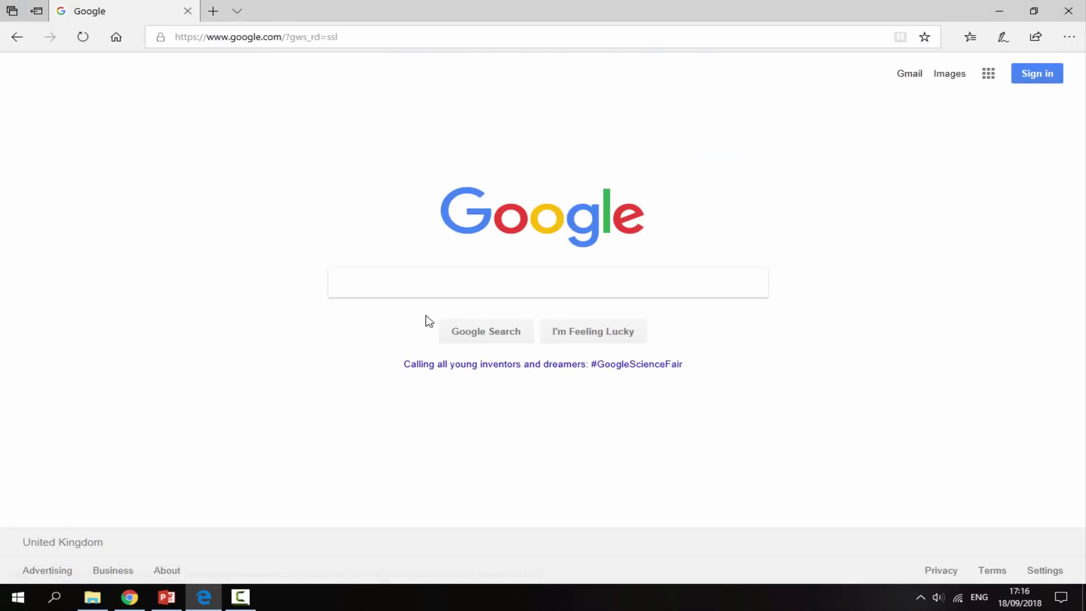
left_click(410, 286)
right_click(411, 280)
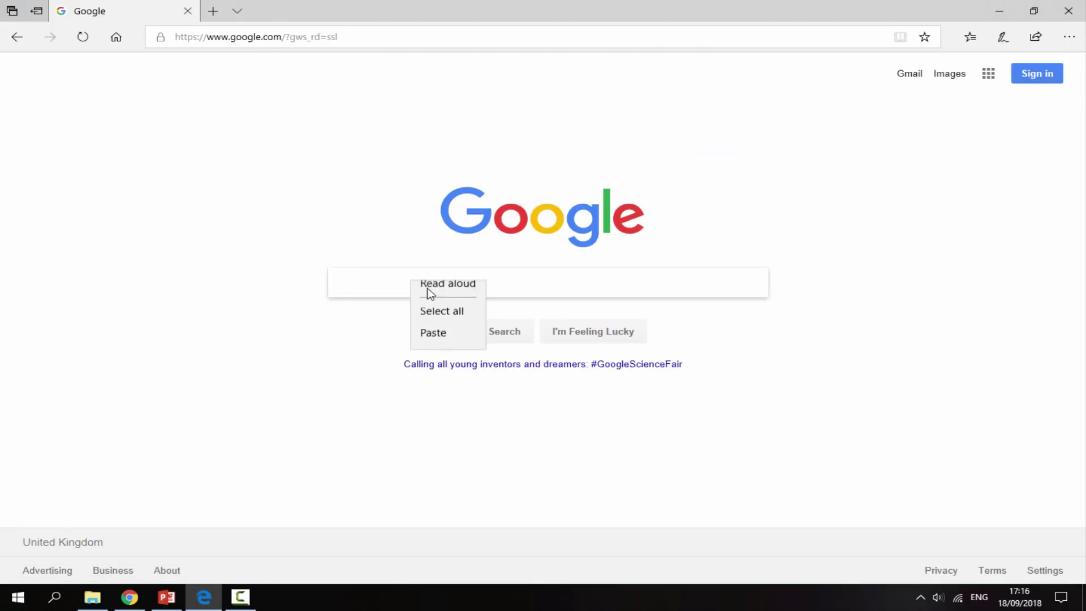
left_click(433, 333)
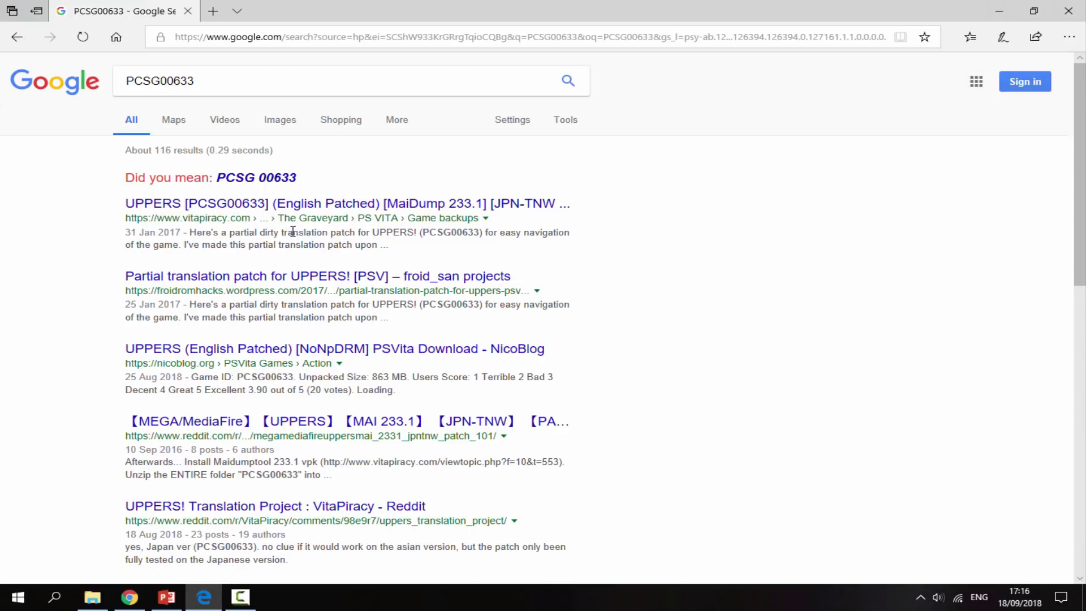
left_click_drag(292, 232, 416, 235)
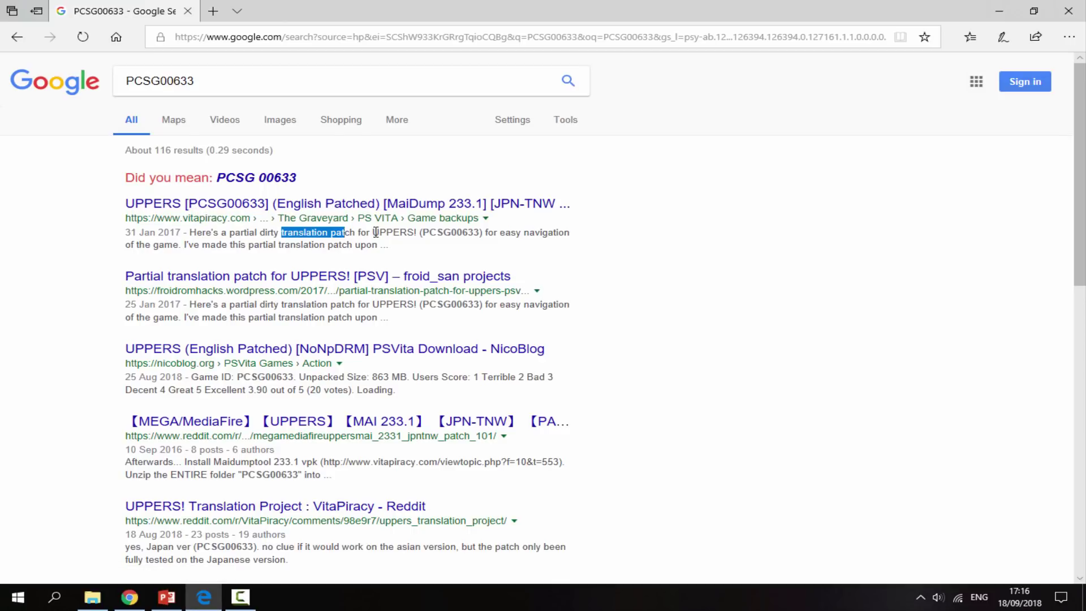
left_click(94, 213)
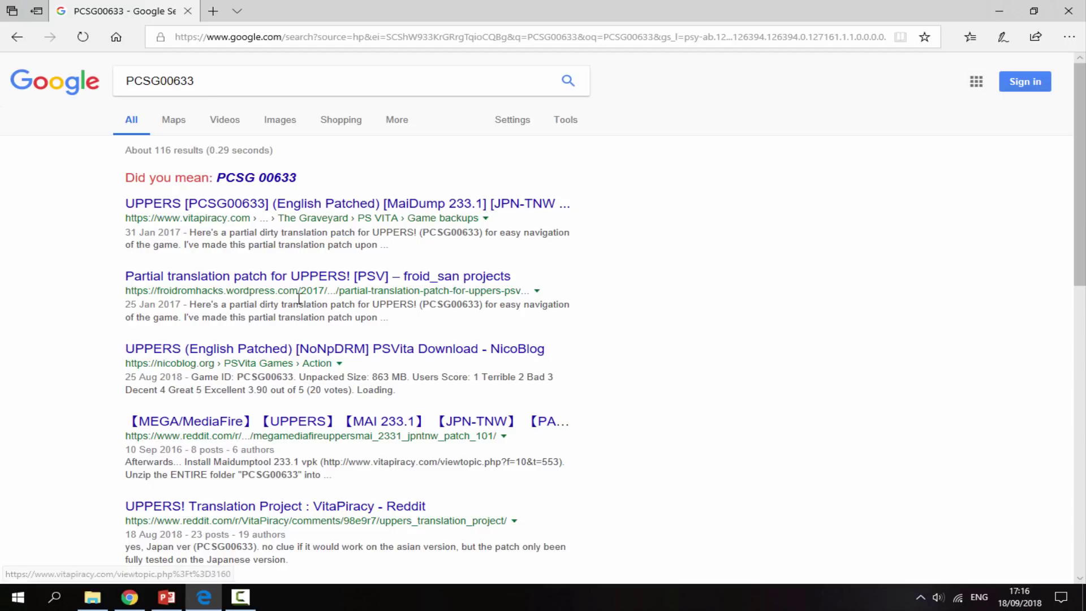
Permanently delete the JP0507 UPPERS! download folder and its .resume file
left_click(92, 597)
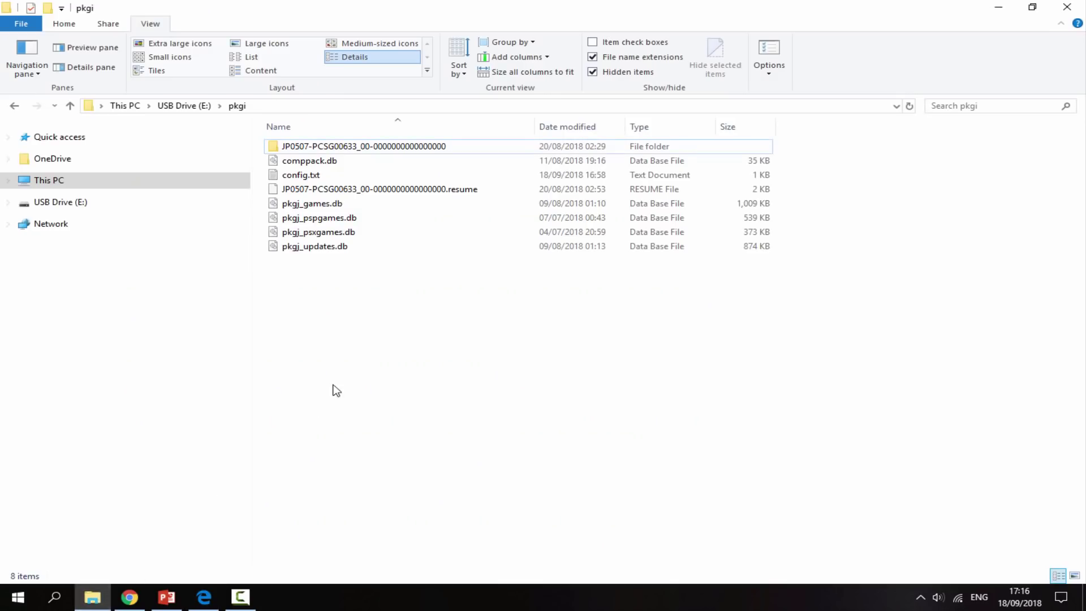
left_click(366, 191)
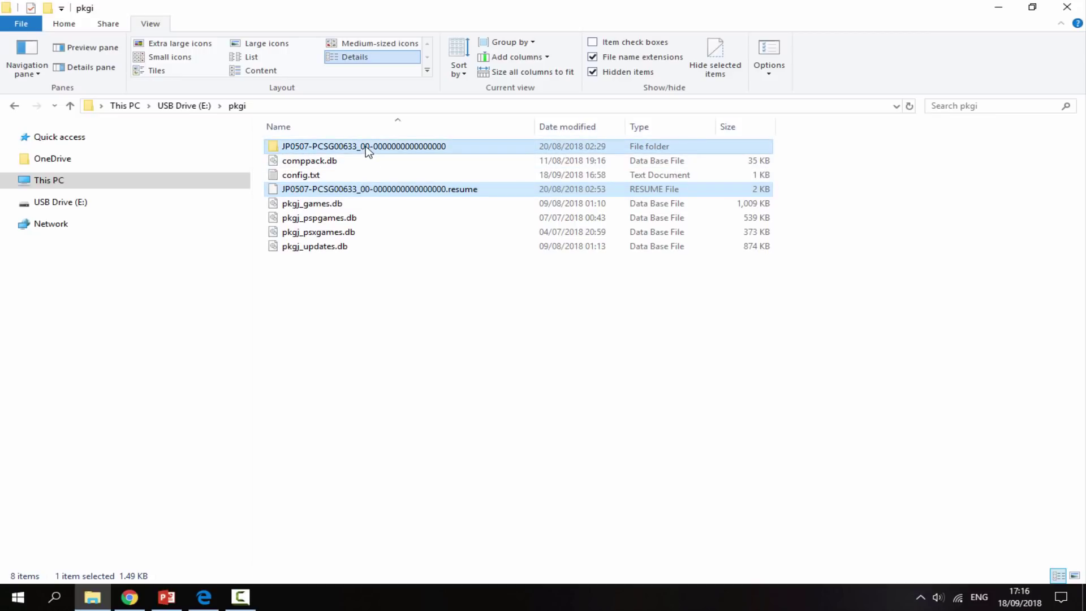
left_click(365, 147, "ctrl")
key("shift+Delete")
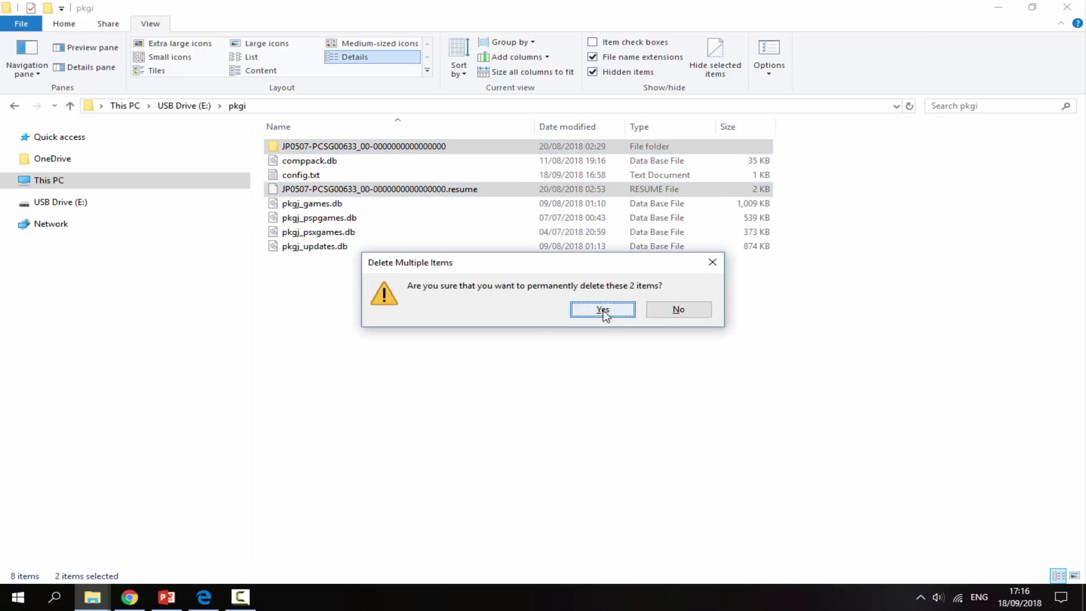
left_click(603, 310)
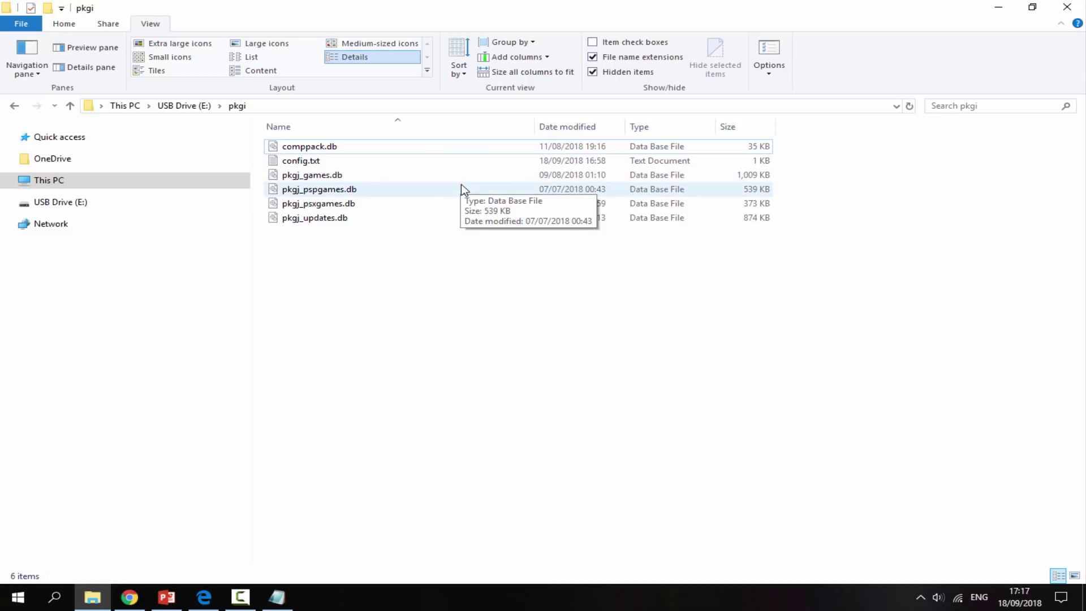
Confirm USB Drive (E:) has 7.00 GB free of 14.5 GB, then turn hidden items off at its root
left_click(185, 106)
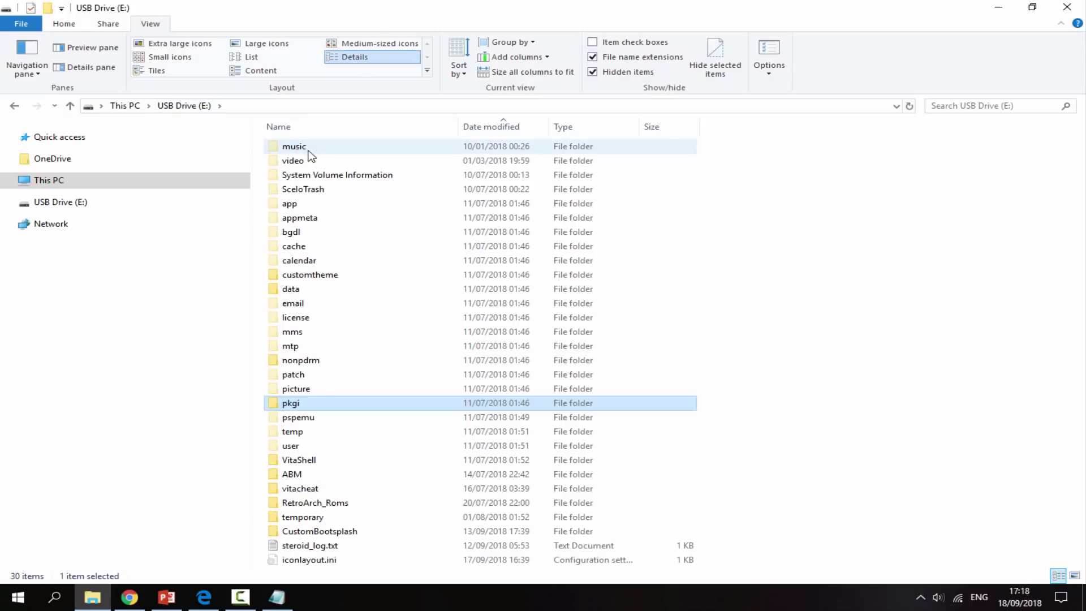
double_click(318, 204)
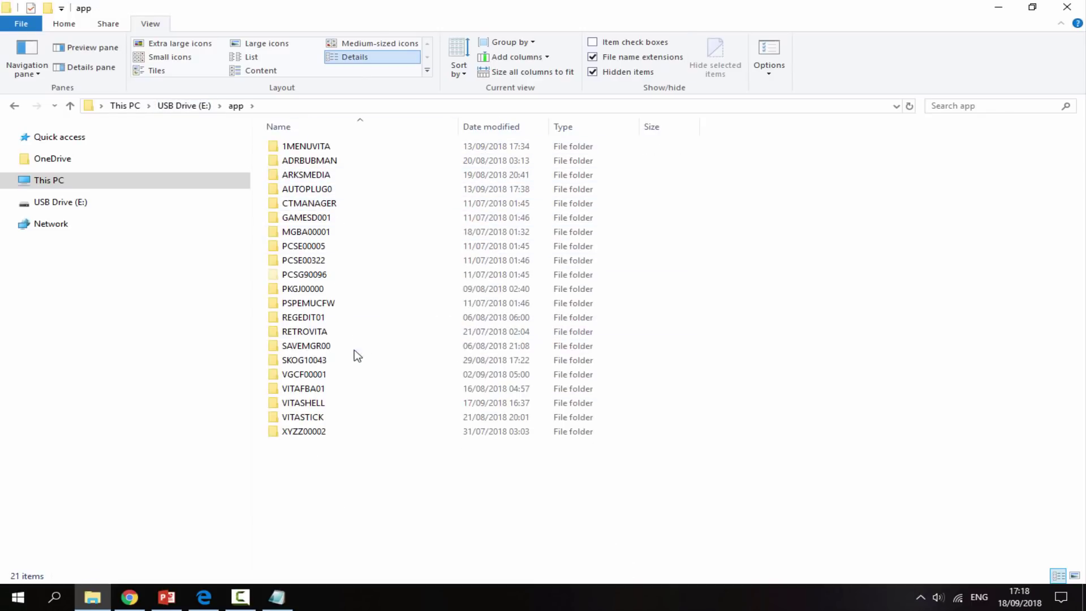
left_click(187, 191)
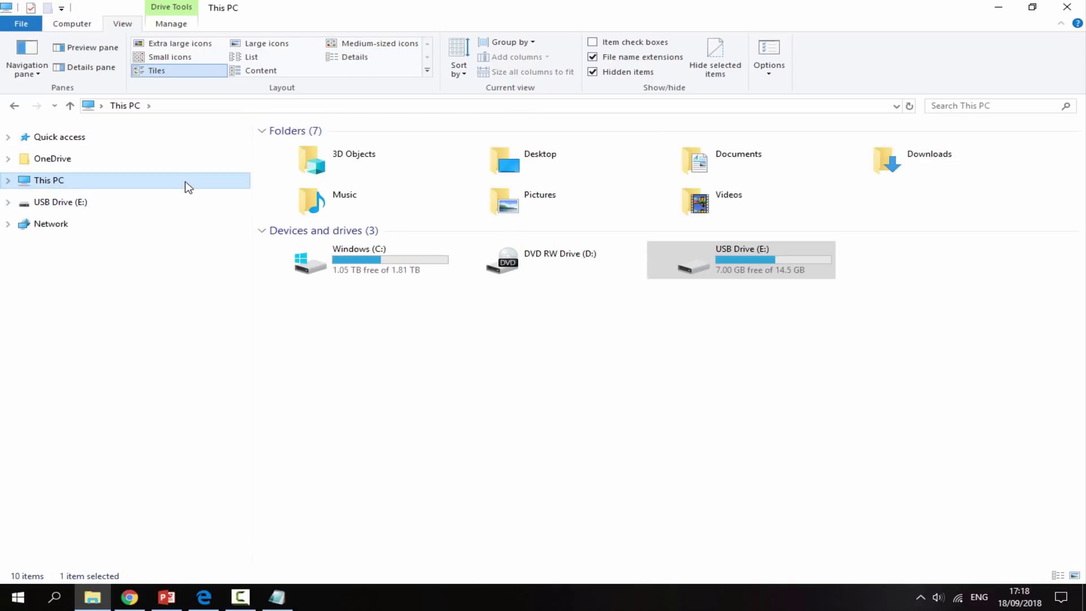
left_click(661, 301)
left_click_drag(701, 302, 776, 276)
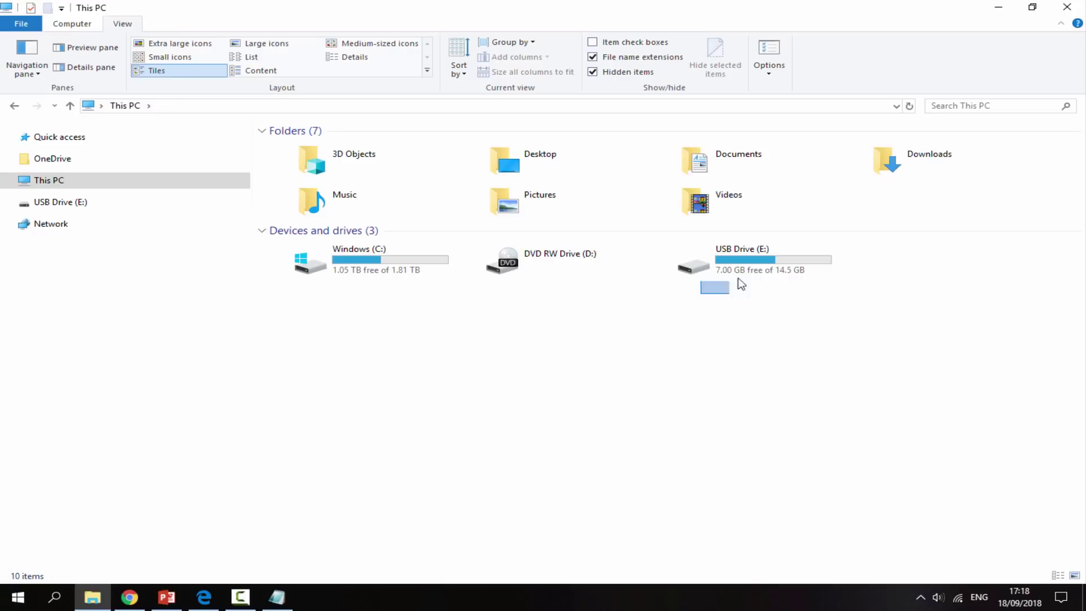
left_click(764, 303)
mouse_move(770, 268)
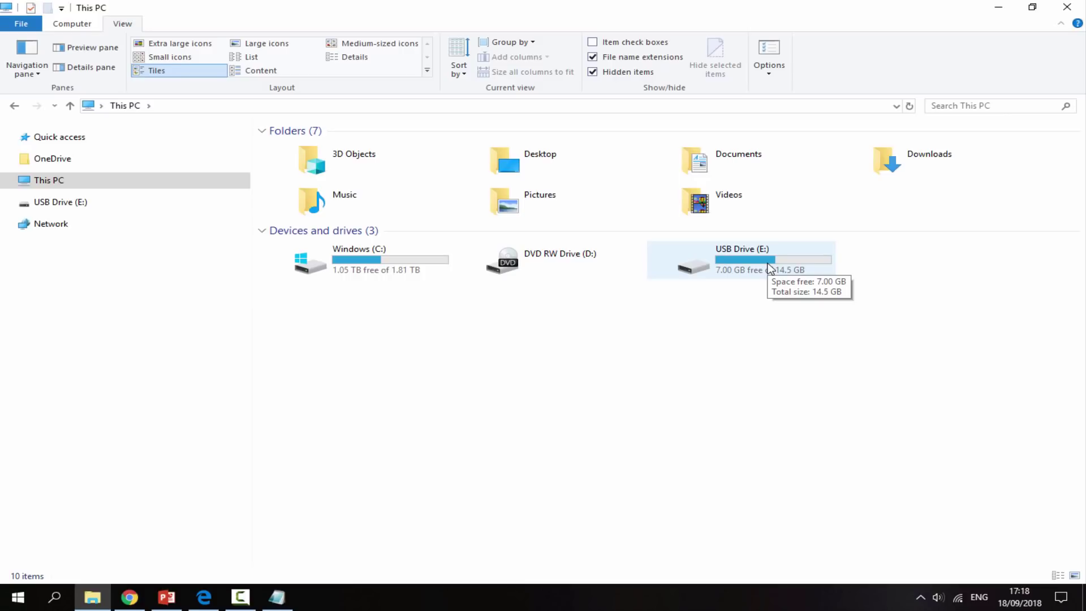
double_click(747, 269)
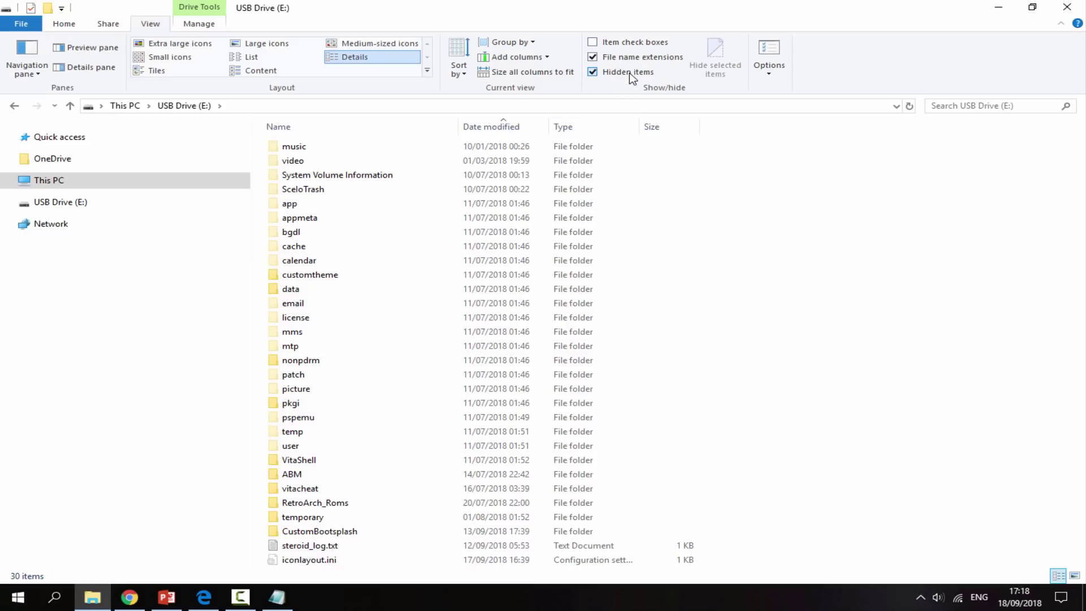
left_click(592, 72)
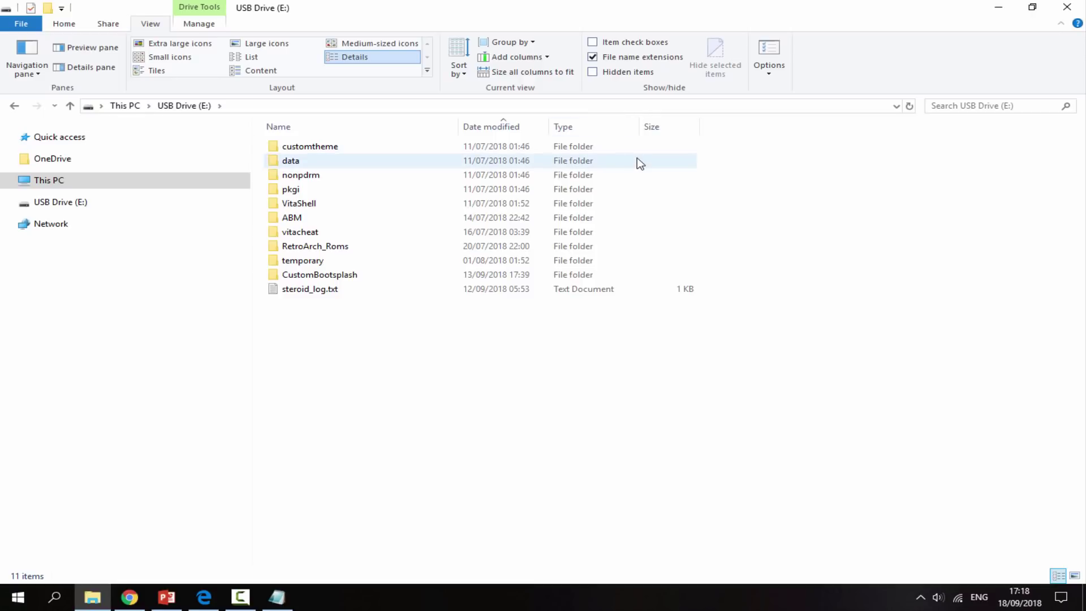